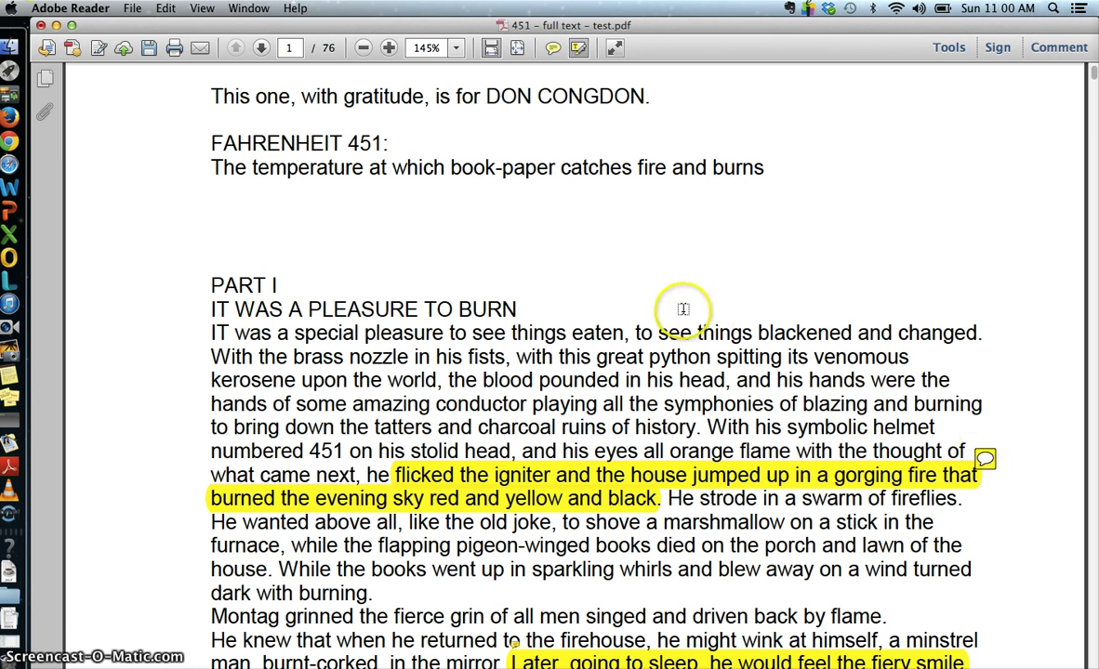
Open the sticky note beside the highlighted "flicked the igniter" passage to read its comment, and close it again
{"action": "left_click", "coordinate": [550, 51]}
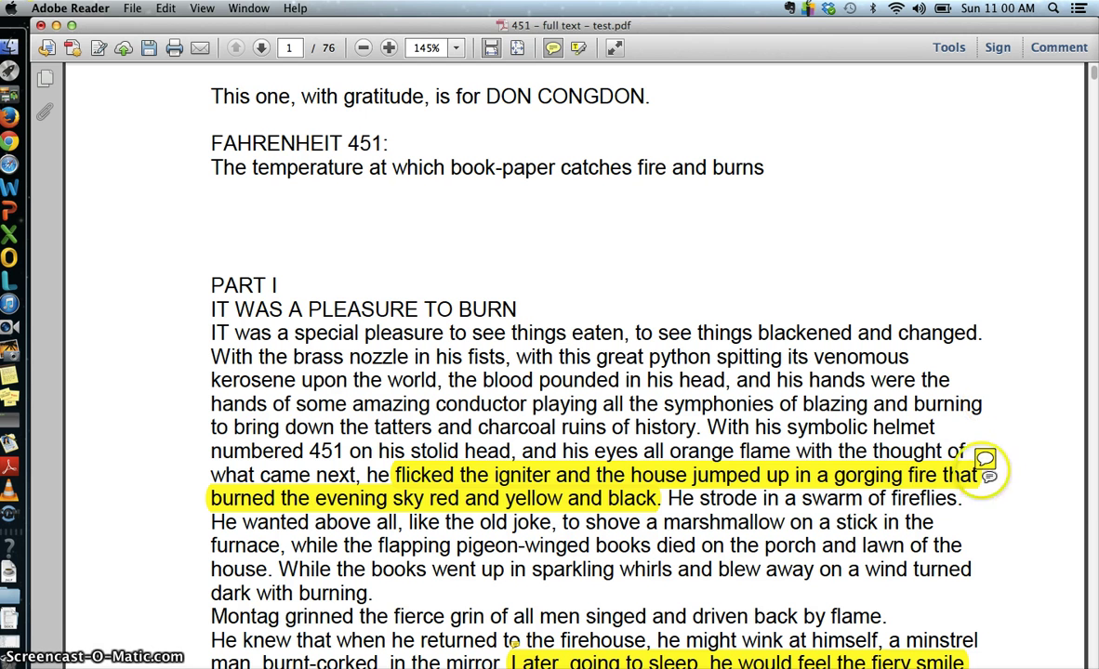
{"action": "double_click", "coordinate": [985, 458]}
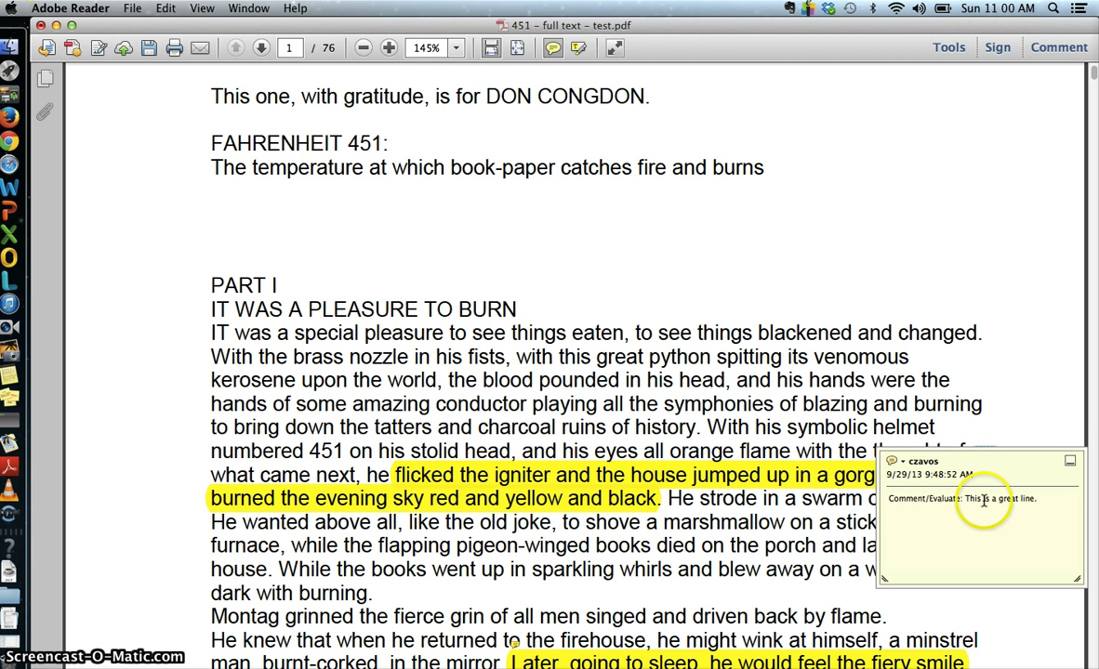
{"action": "left_click", "coordinate": [1069, 462]}
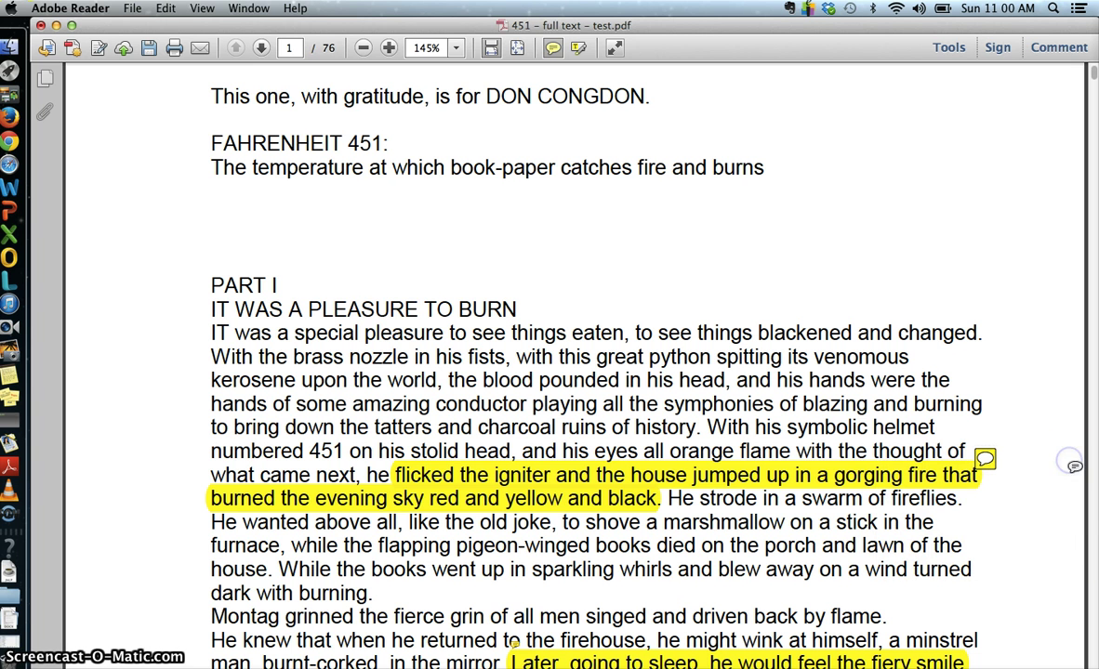
{"action": "mouse_move", "coordinate": [982, 460]}
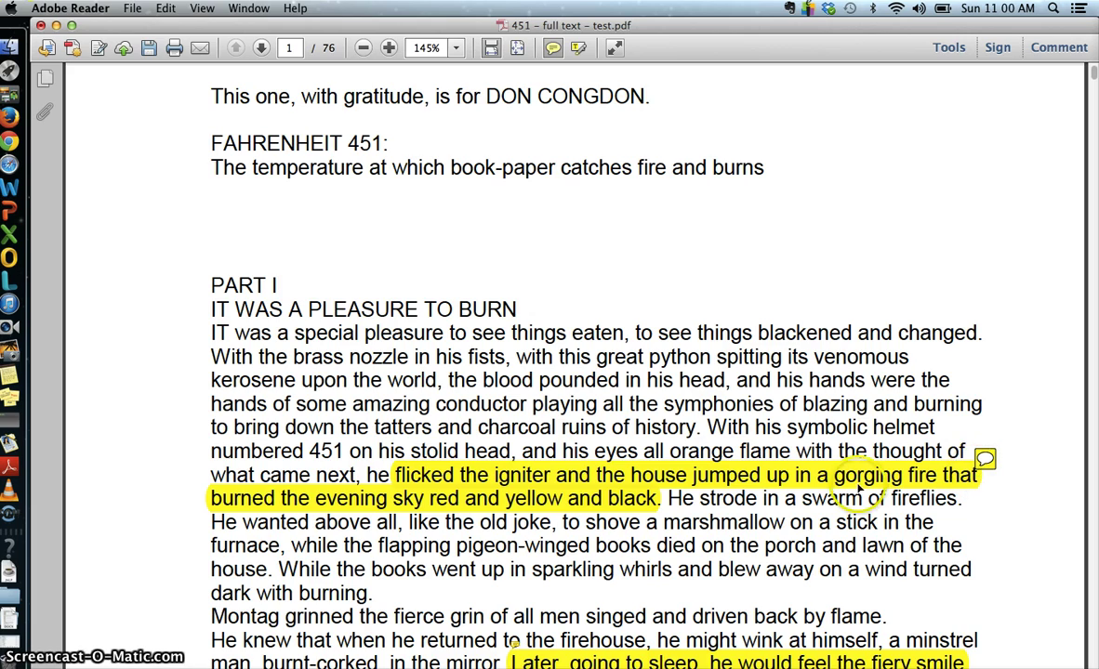
Read the comments attached to the highlighted "Later, going to sleep" passage and the word "waft", closing the opened note
{"action": "scroll", "coordinate": [859, 493], "scroll_direction": "down", "scroll_amount": 5}
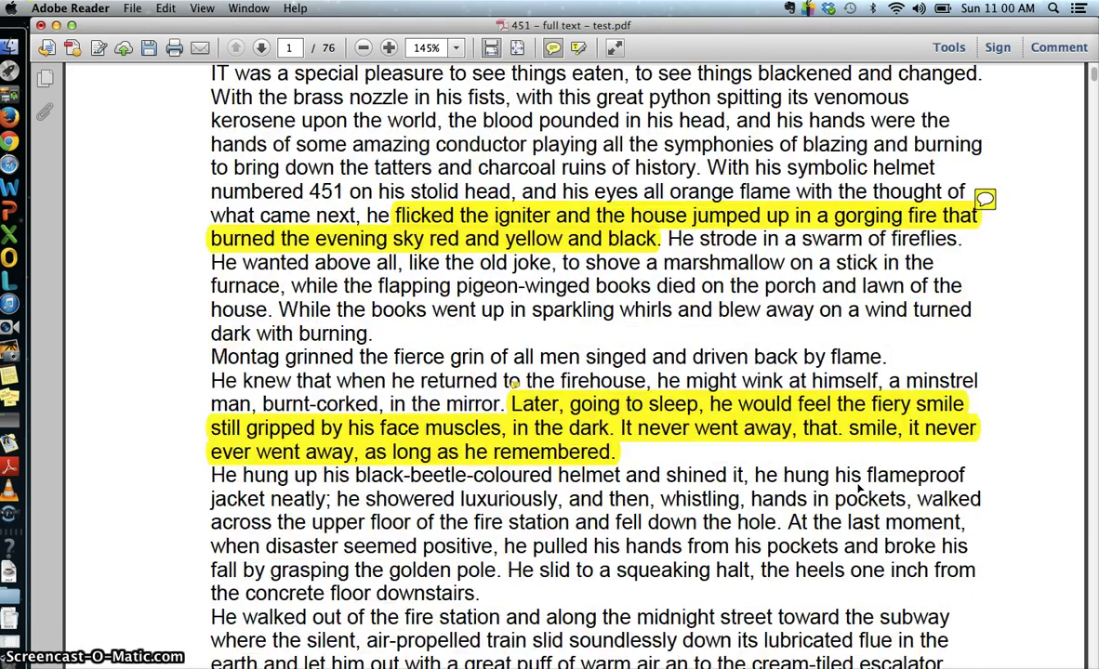
{"action": "scroll", "coordinate": [860, 493], "scroll_direction": "down", "scroll_amount": 1}
{"action": "mouse_move", "coordinate": [730, 381]}
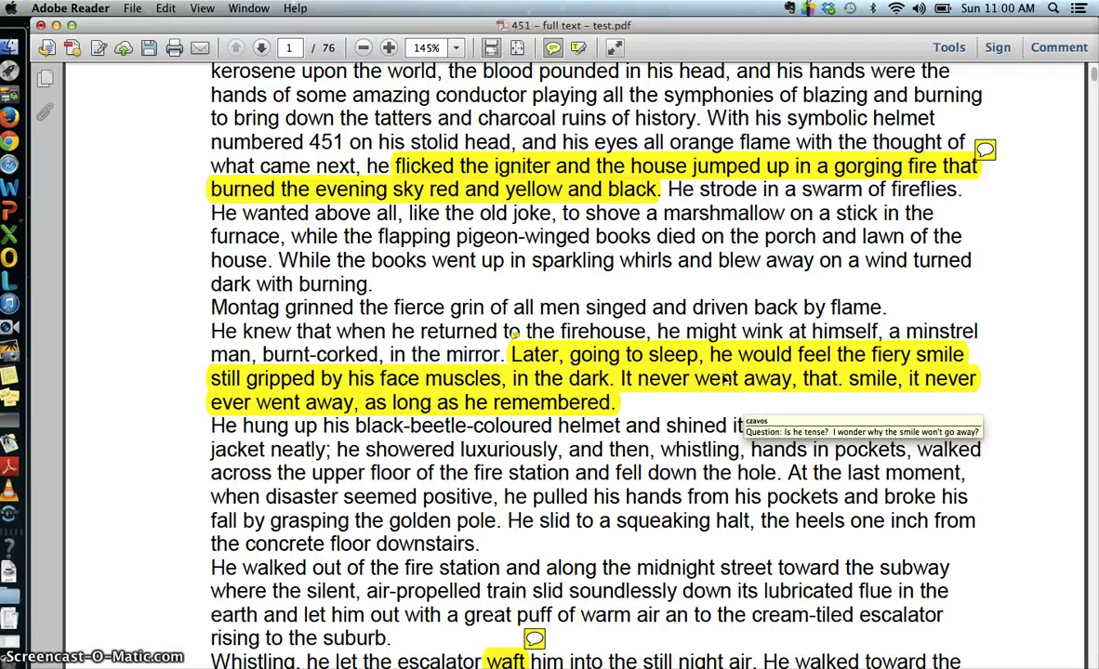
{"action": "scroll", "coordinate": [723, 378], "scroll_direction": "down", "scroll_amount": 4}
{"action": "scroll", "coordinate": [723, 378], "scroll_direction": "down", "scroll_amount": 4}
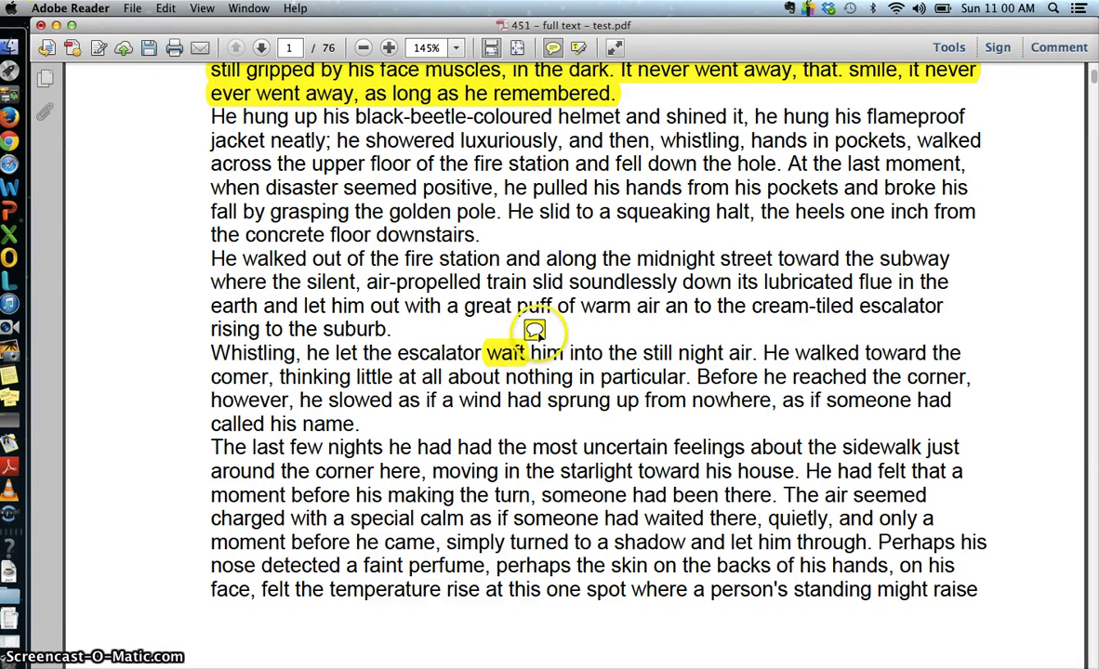
{"action": "mouse_move", "coordinate": [531, 330]}
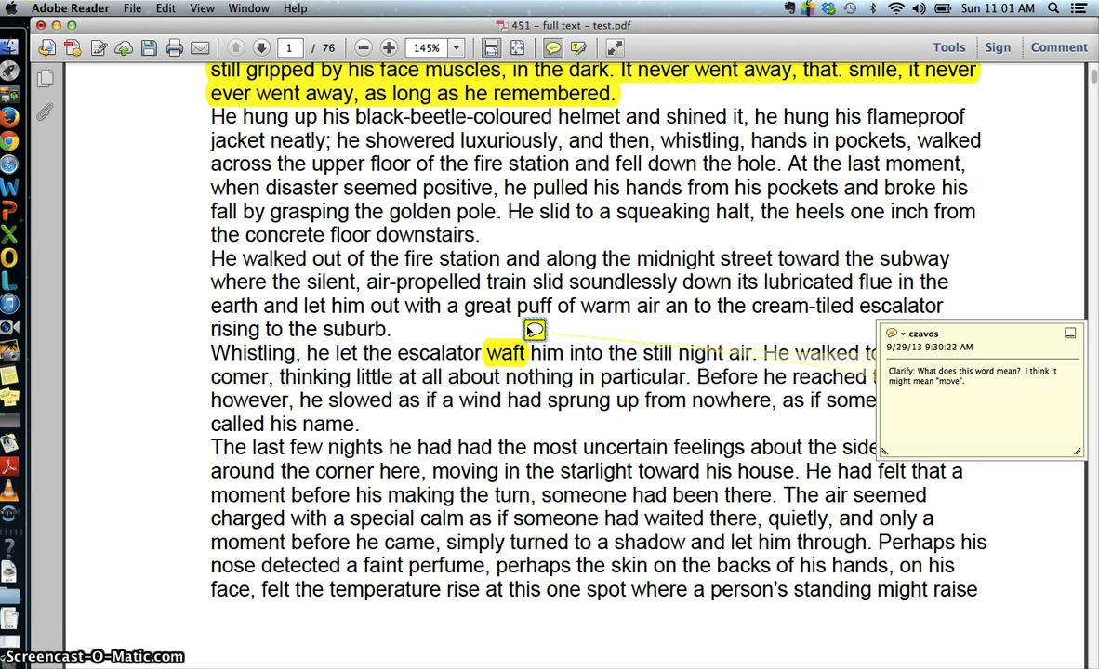
{"action": "left_click", "coordinate": [1070, 332]}
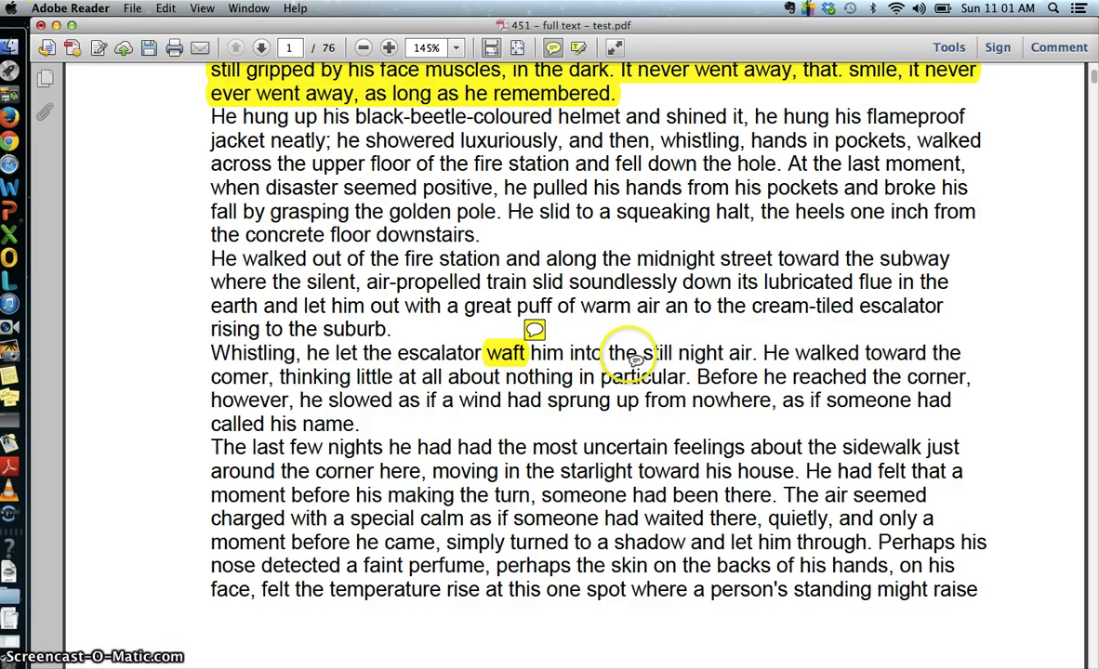
Open the note above "The autumn leaves blew over the moonlit pavement" on page 2, read it and close it
{"action": "scroll", "coordinate": [632, 354], "scroll_direction": "down", "scroll_amount": 2}
{"action": "scroll", "coordinate": [635, 353], "scroll_direction": "down", "scroll_amount": 10}
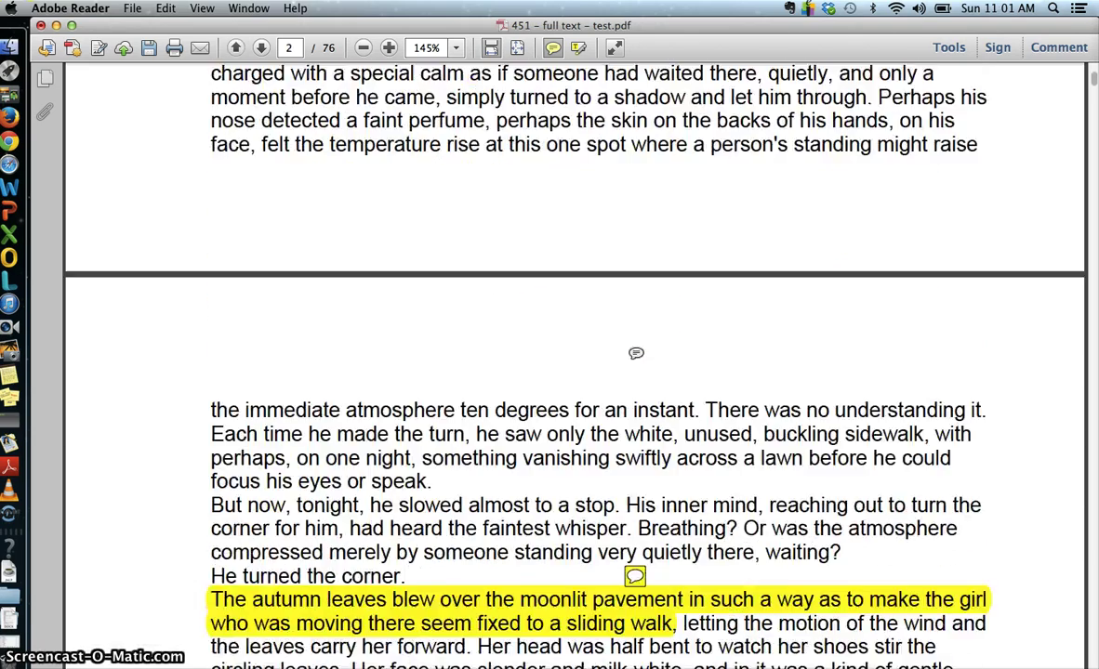
{"action": "scroll", "coordinate": [636, 354], "scroll_direction": "down", "scroll_amount": 2}
{"action": "scroll", "coordinate": [636, 353], "scroll_direction": "down", "scroll_amount": 2}
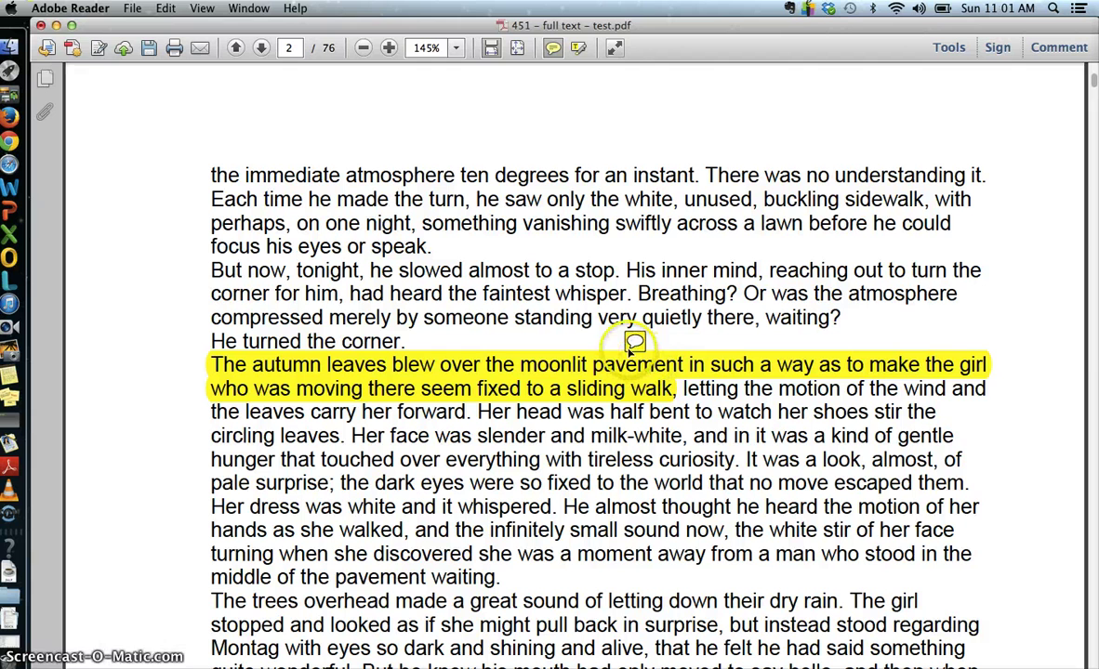
{"action": "double_click", "coordinate": [634, 341]}
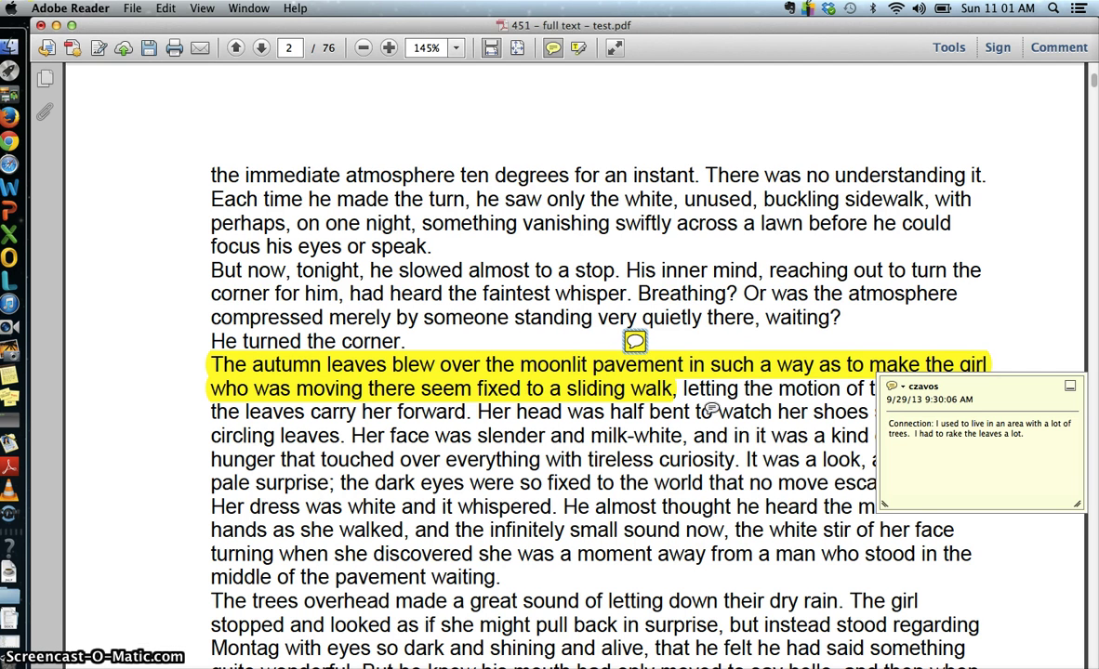
{"action": "left_click", "coordinate": [1070, 385]}
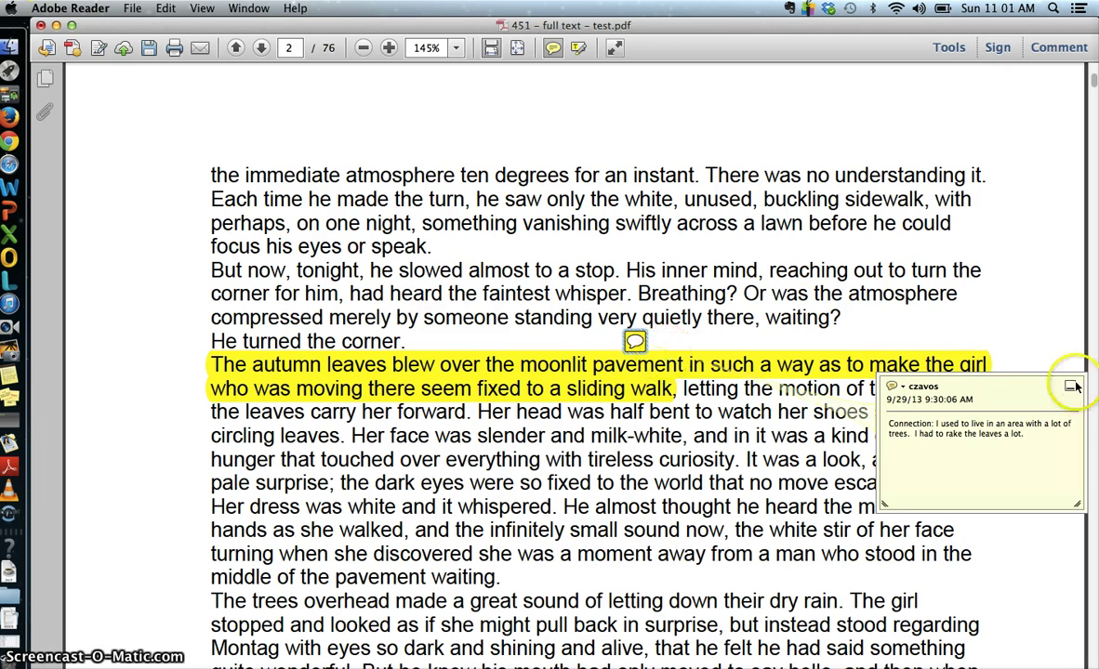
Highlight the phrase "her face bright as snow in the moonlight," near the end of page 2
{"action": "scroll", "coordinate": [693, 418], "scroll_direction": "down", "scroll_amount": 5}
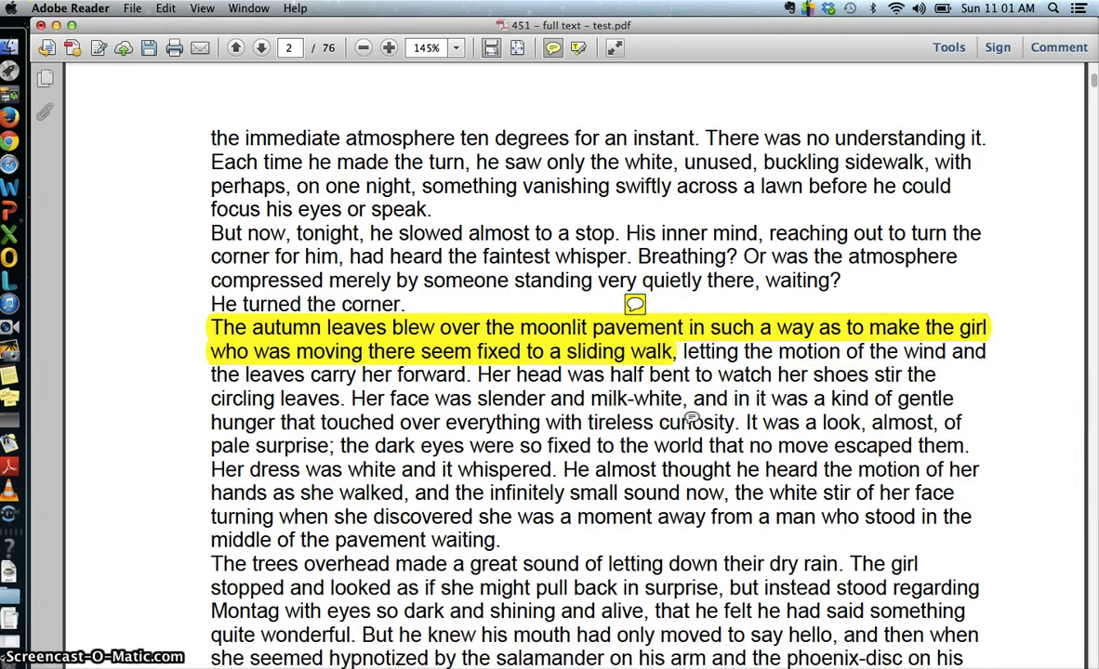
{"action": "scroll", "coordinate": [693, 419], "scroll_direction": "down", "scroll_amount": 6}
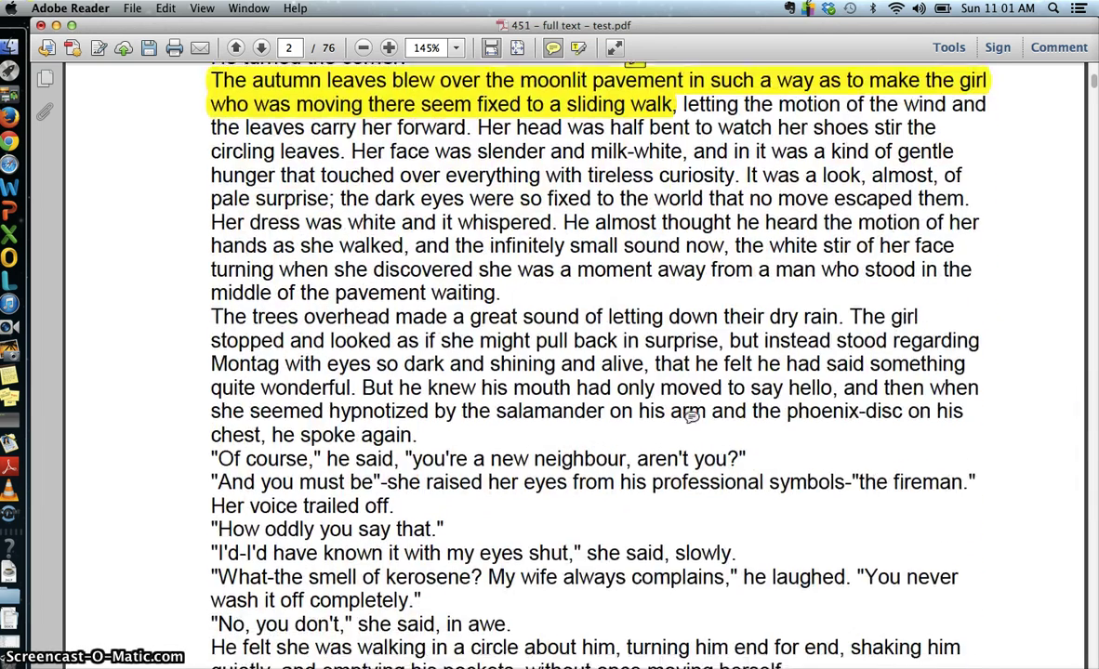
{"action": "scroll", "coordinate": [691, 417], "scroll_direction": "down", "scroll_amount": 2}
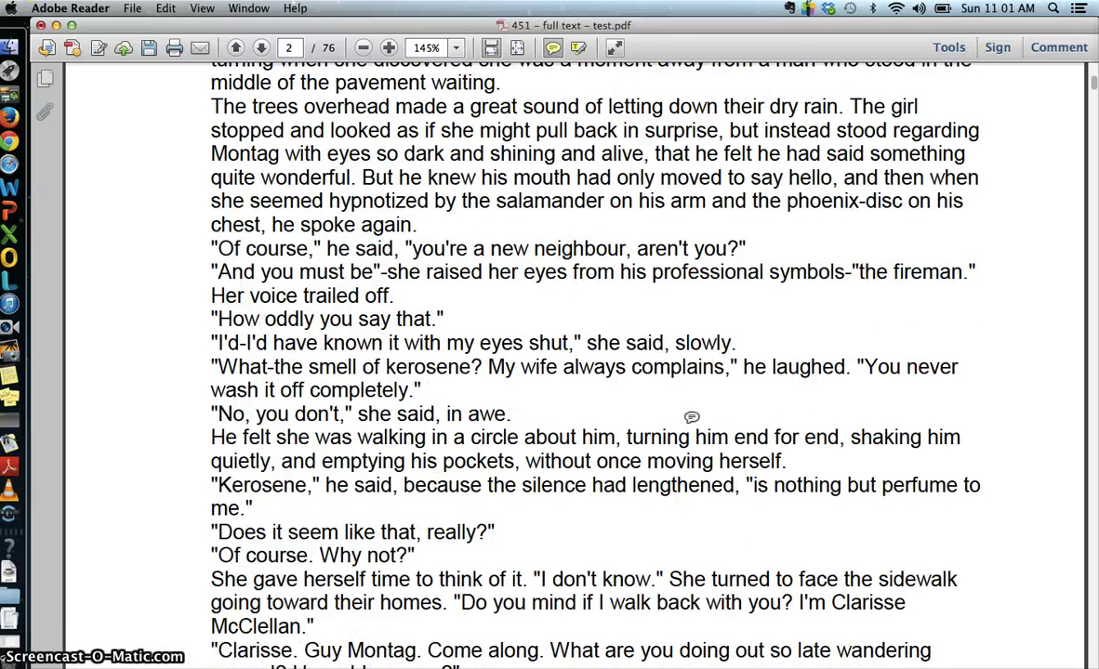
{"action": "scroll", "coordinate": [692, 417], "scroll_direction": "down", "scroll_amount": 1}
{"action": "scroll", "coordinate": [692, 417], "scroll_direction": "down", "scroll_amount": 2}
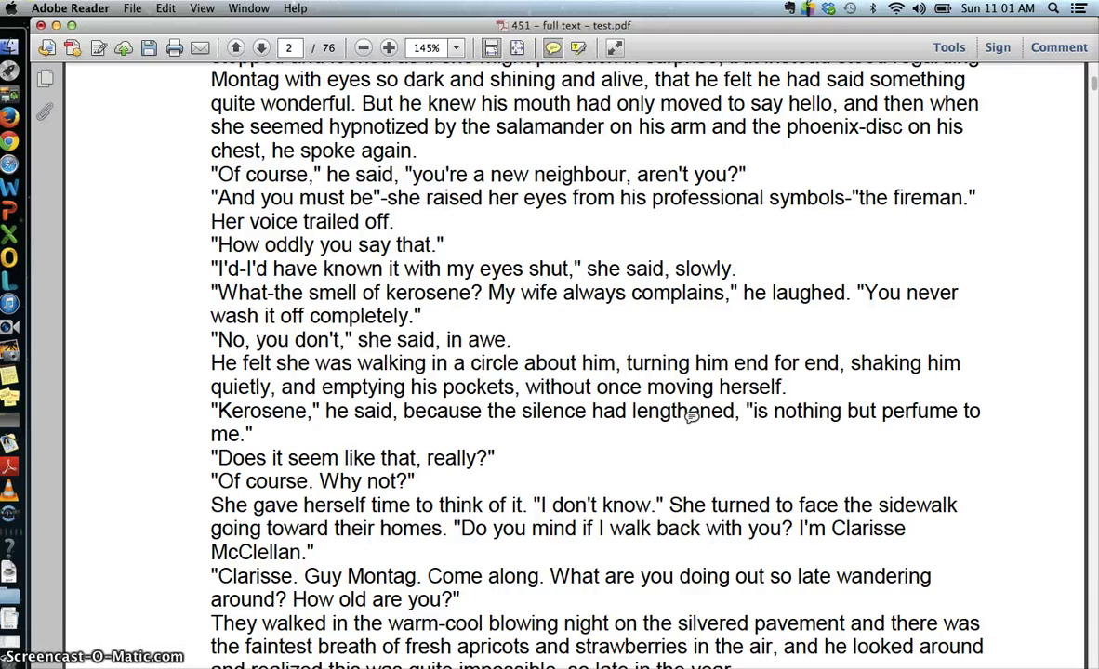
{"action": "scroll", "coordinate": [692, 417], "scroll_direction": "down", "scroll_amount": 1}
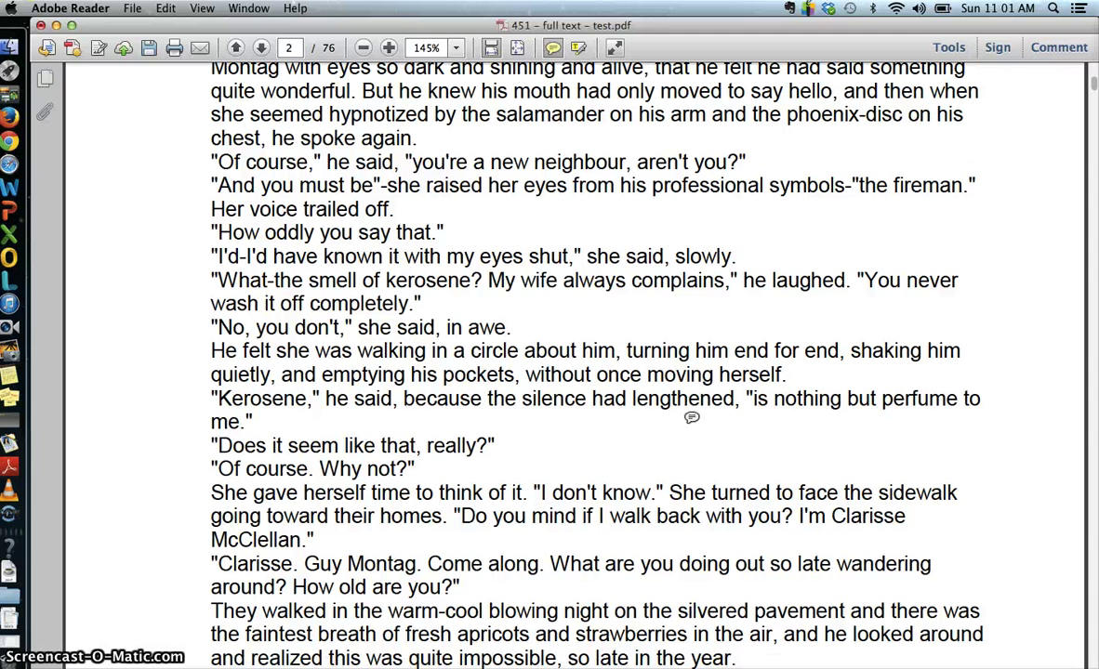
{"action": "scroll", "coordinate": [691, 417], "scroll_direction": "down", "scroll_amount": 1}
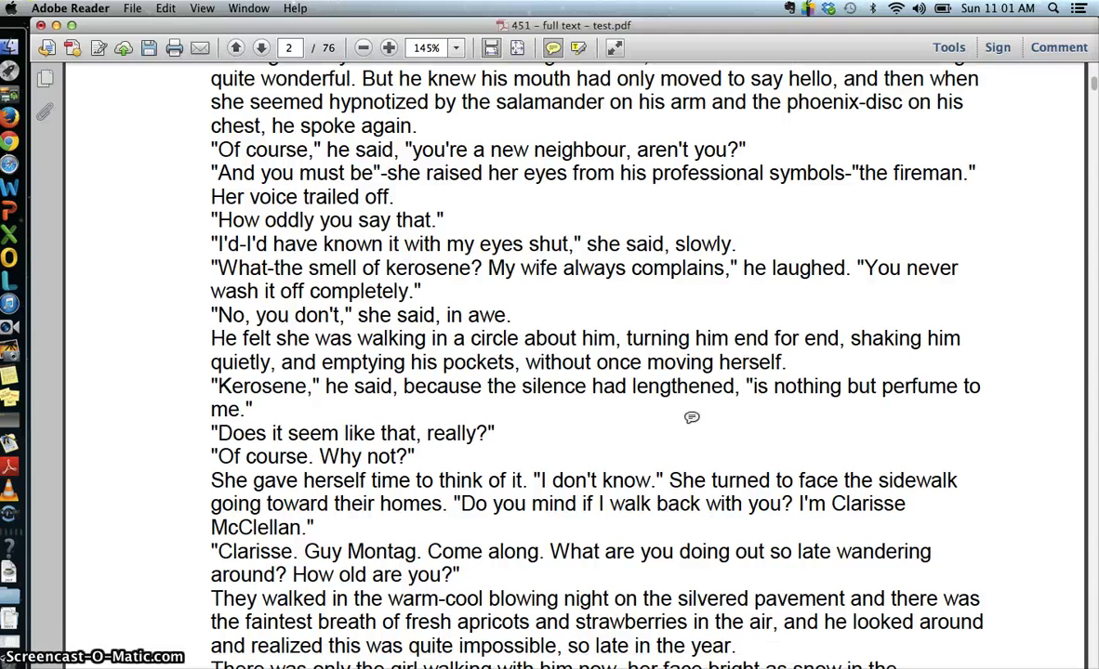
{"action": "scroll", "coordinate": [692, 417], "scroll_direction": "down", "scroll_amount": 5}
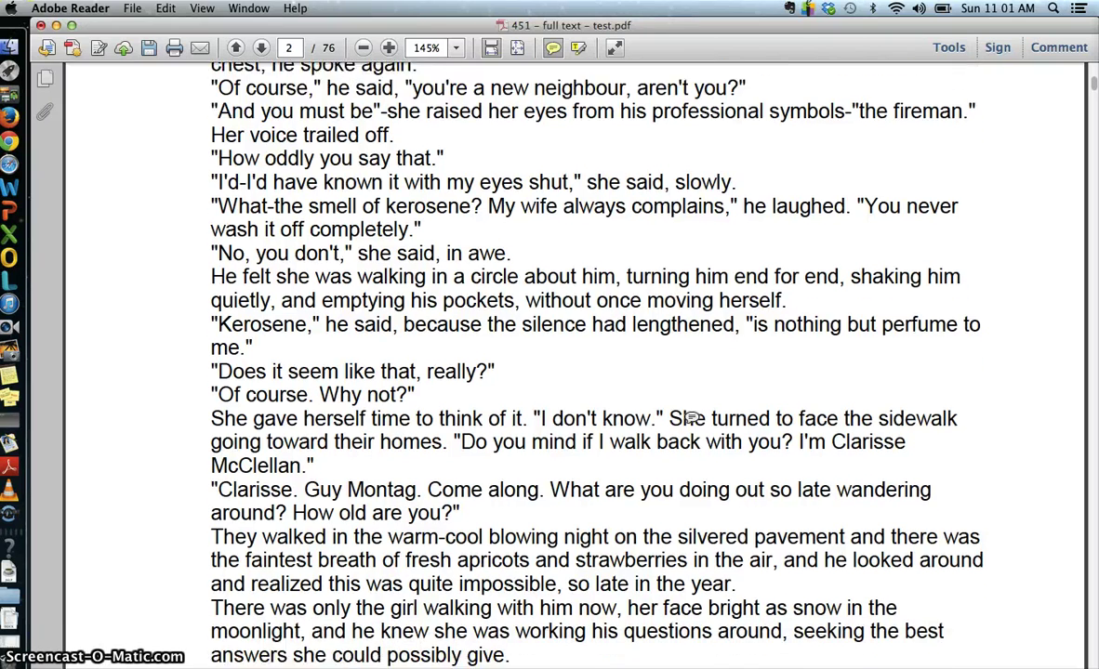
{"action": "scroll", "coordinate": [691, 418], "scroll_direction": "down", "scroll_amount": 8}
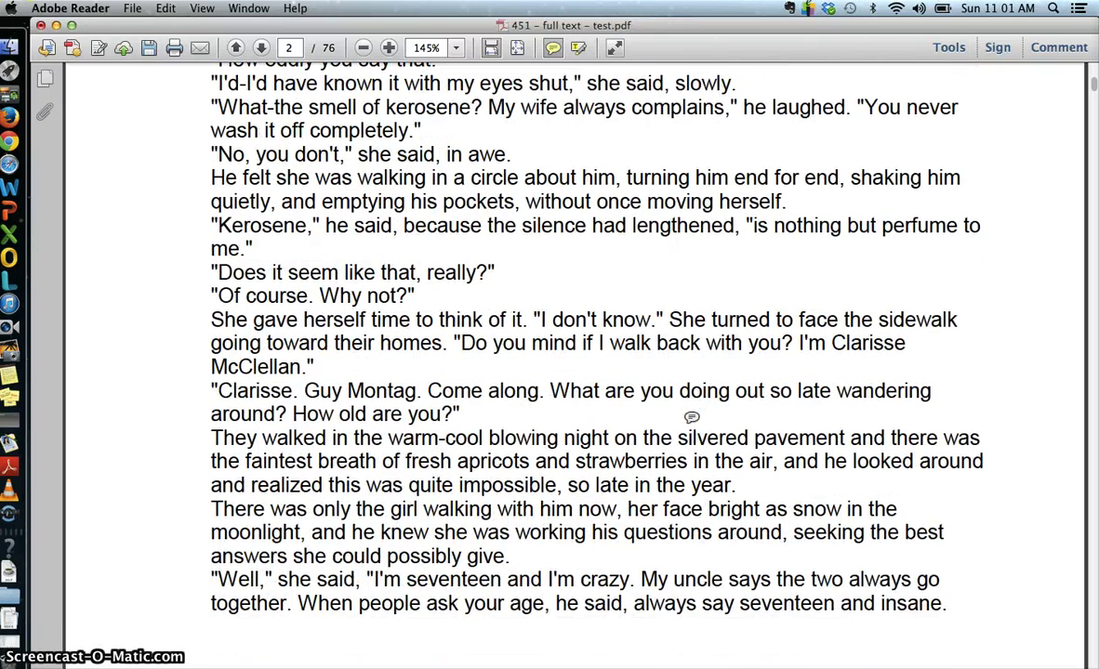
{"action": "scroll", "coordinate": [692, 417], "scroll_direction": "down", "scroll_amount": 4}
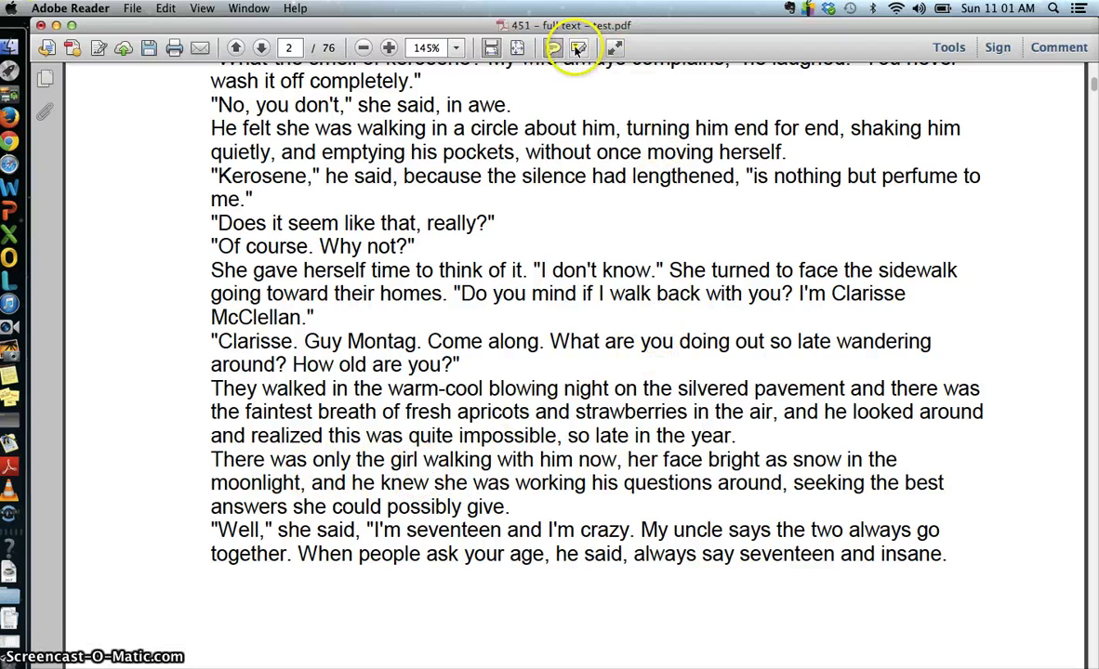
{"action": "left_click", "coordinate": [576, 51]}
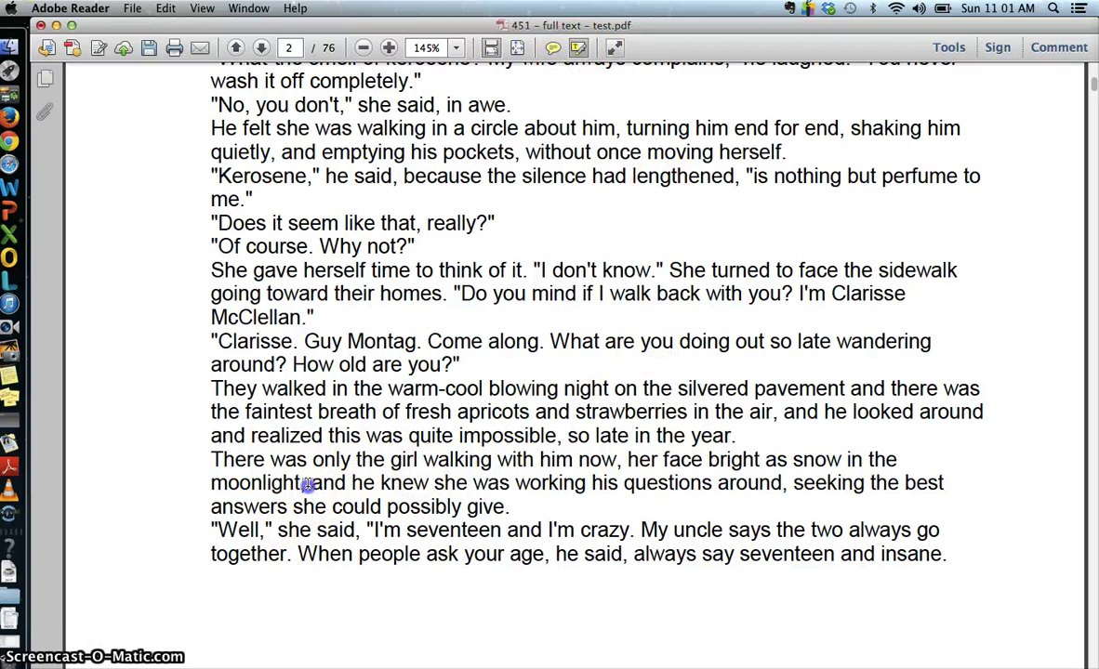
{"action": "mouse_move", "coordinate": [307, 484]}
{"action": "left_mouse_down"}
{"action": "mouse_move", "coordinate": [640, 485]}
{"action": "mouse_move", "coordinate": [646, 462]}
{"action": "left_mouse_up"}
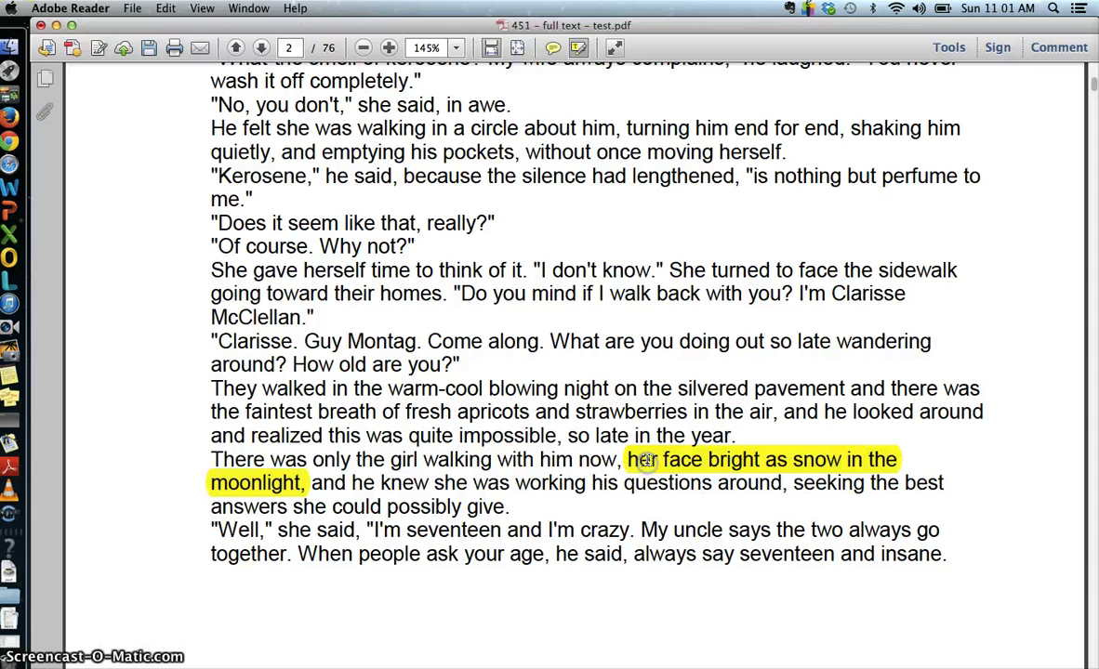
Add a sticky note at the highlighted phrase reading "Comment/Evaluate: this is a simile - I think it shows her purity - white." and close it
{"action": "left_click", "coordinate": [553, 48]}
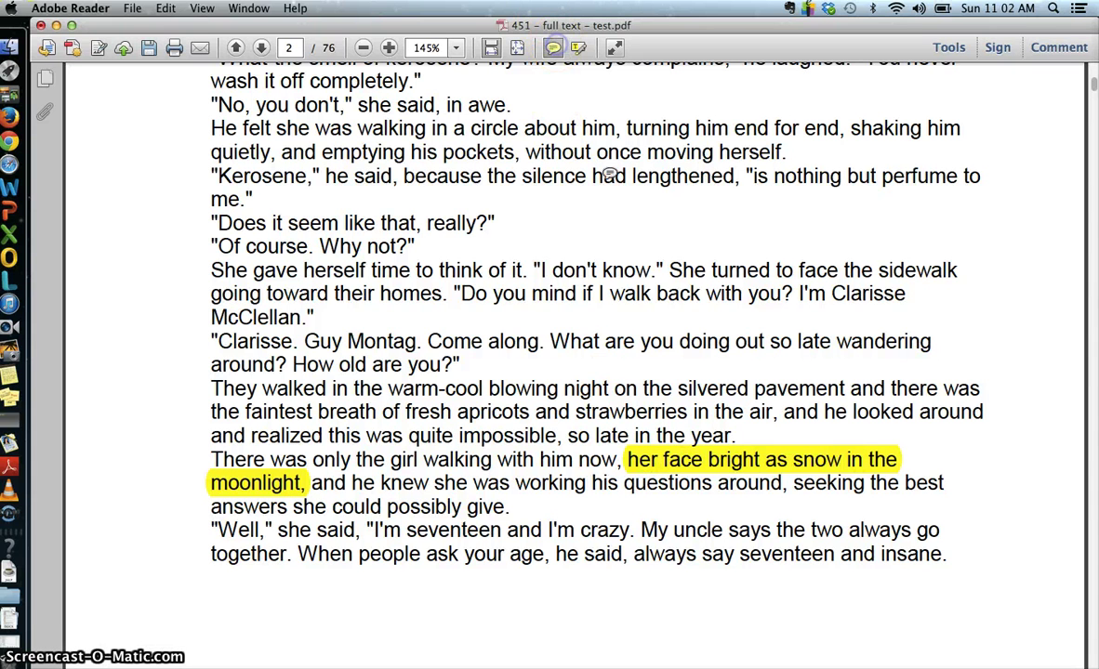
{"action": "left_click", "coordinate": [797, 462]}
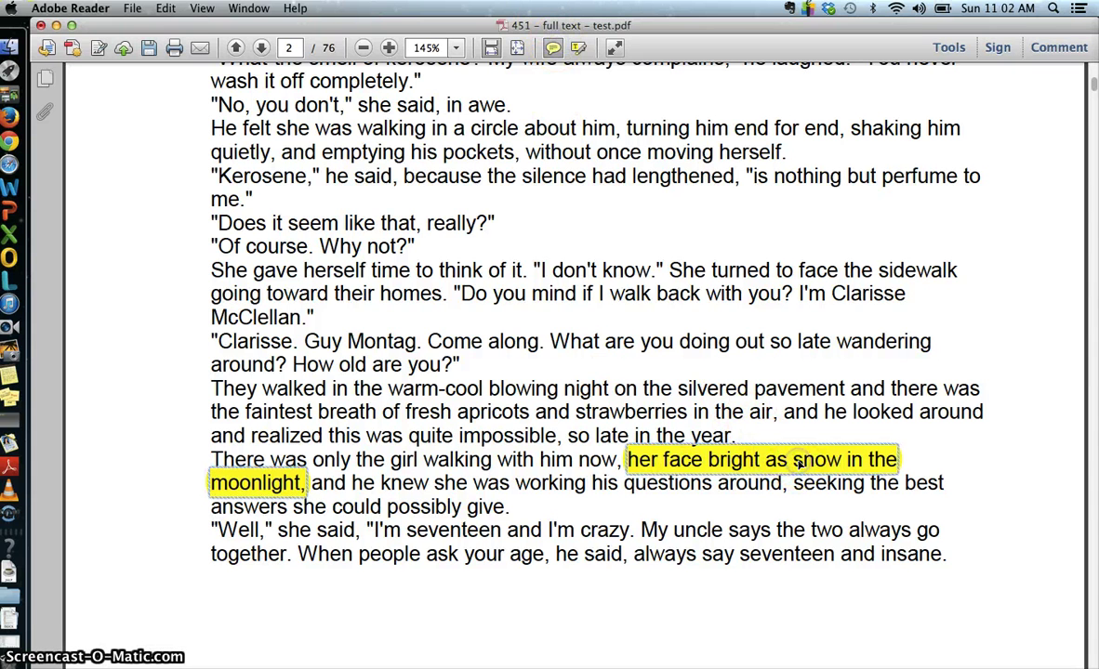
{"action": "left_click_drag", "start_coordinate": [797, 465], "coordinate": [896, 459]}
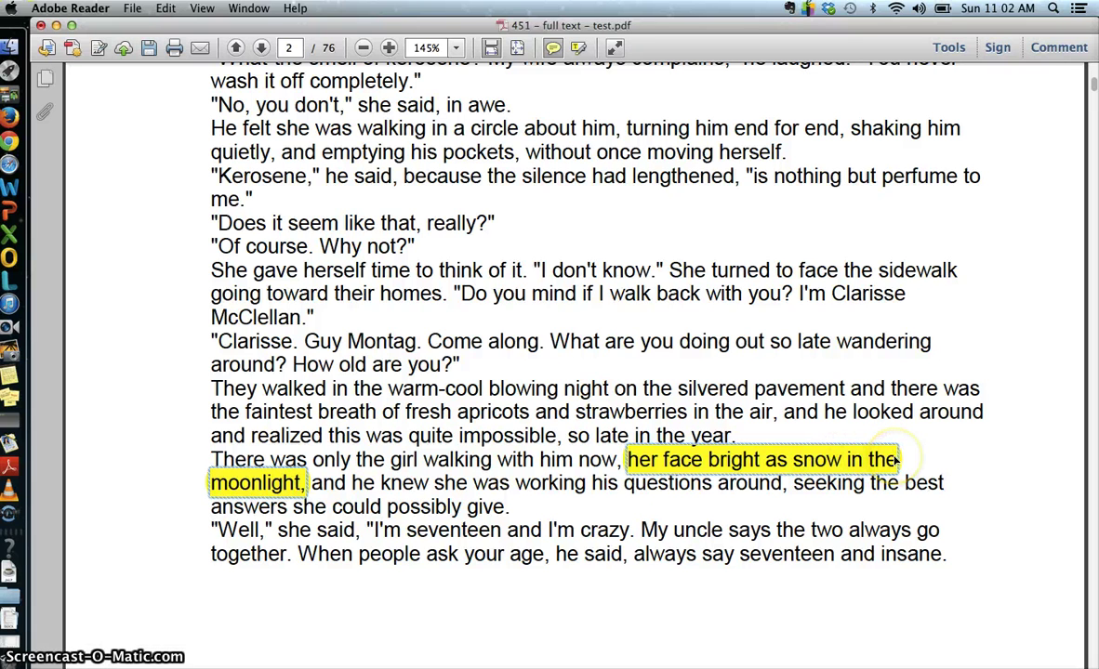
{"action": "double_click", "coordinate": [896, 459]}
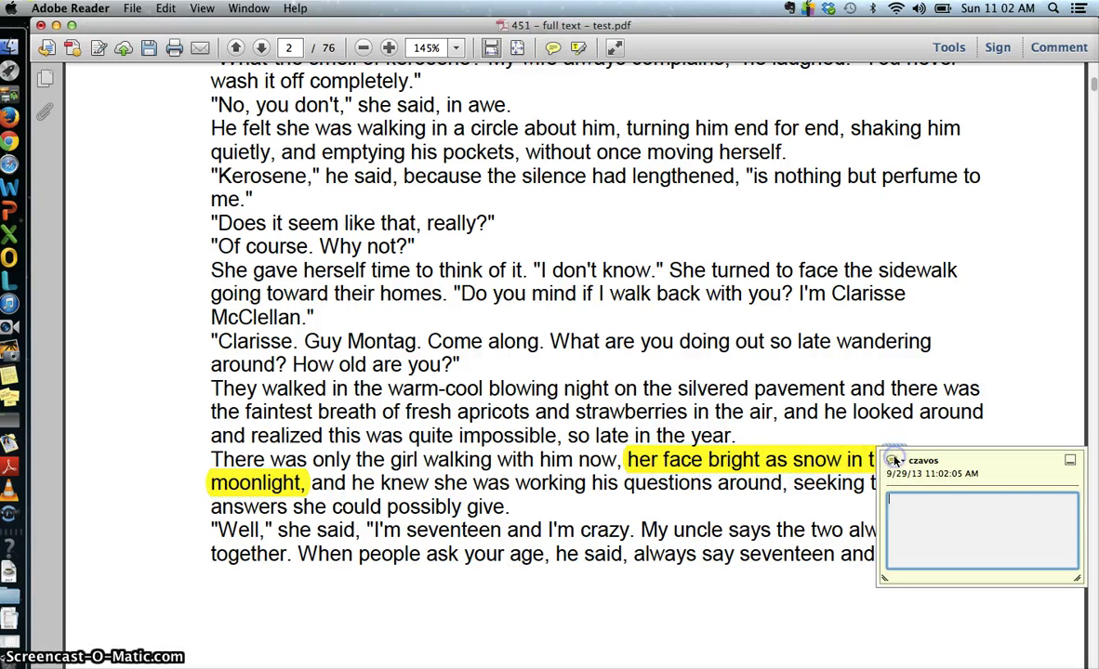
{"action": "left_click", "coordinate": [914, 516]}
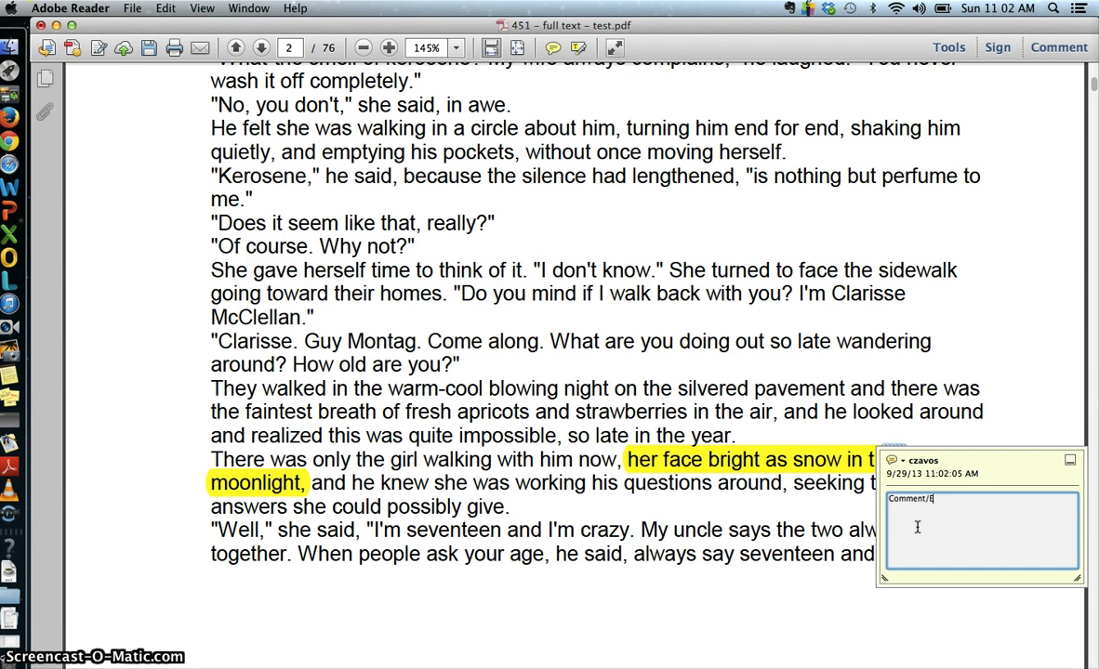
{"action": "type", "text": "Comment/Evau"}
{"action": "type", "text": "mile - I think"}
{"action": "type", "text": " purity - wh"}
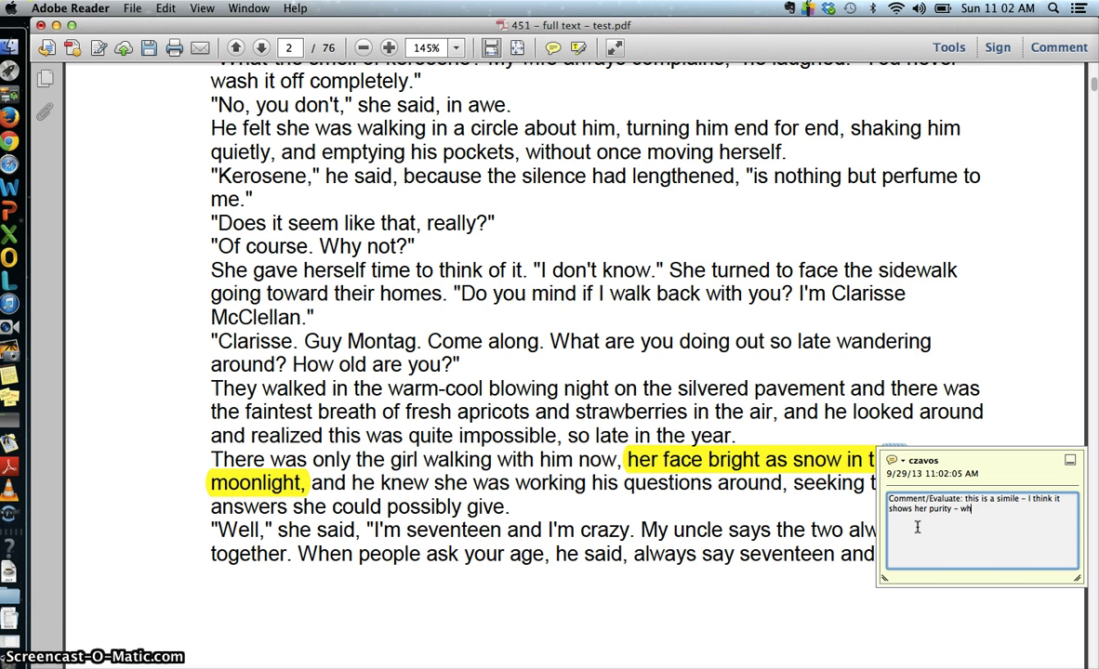
{"action": "type", "text": "."}
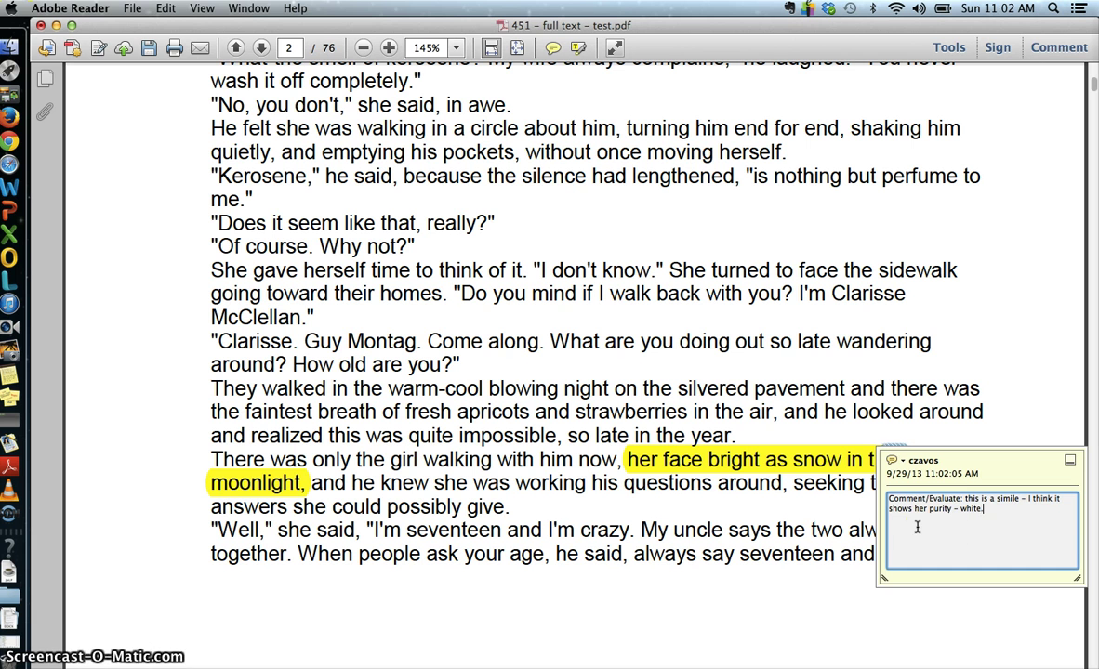
{"action": "left_click", "coordinate": [1069, 463]}
Move the simile note just past the end of the highlighted line, reopen it to check its comment and close it
{"action": "mouse_move", "coordinate": [894, 457]}
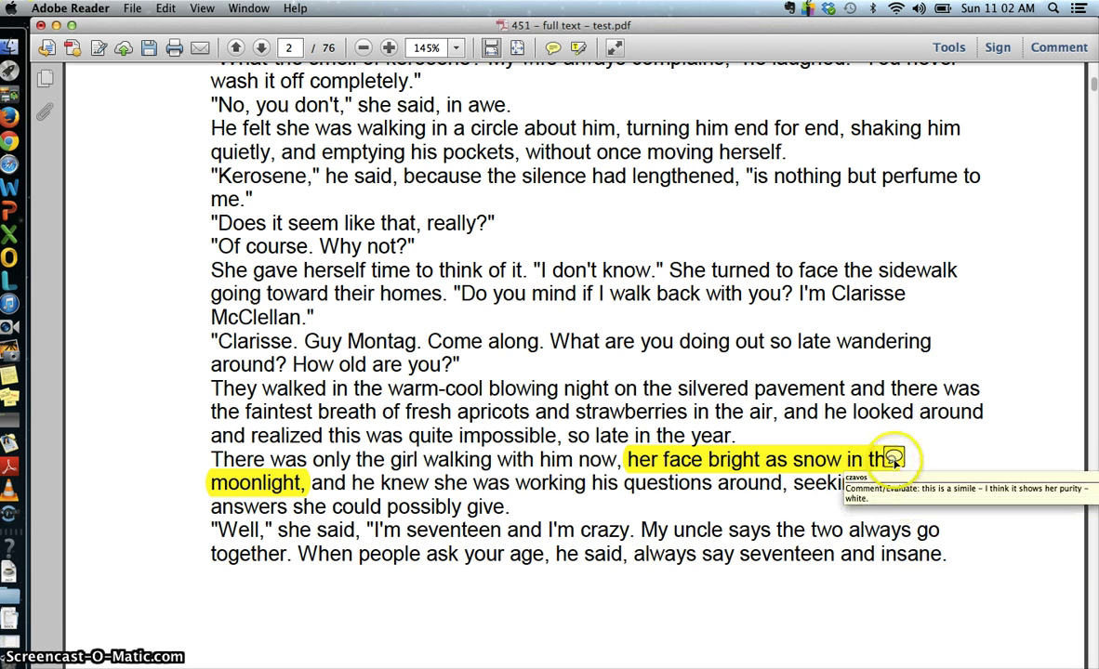
{"action": "double_click", "coordinate": [894, 458]}
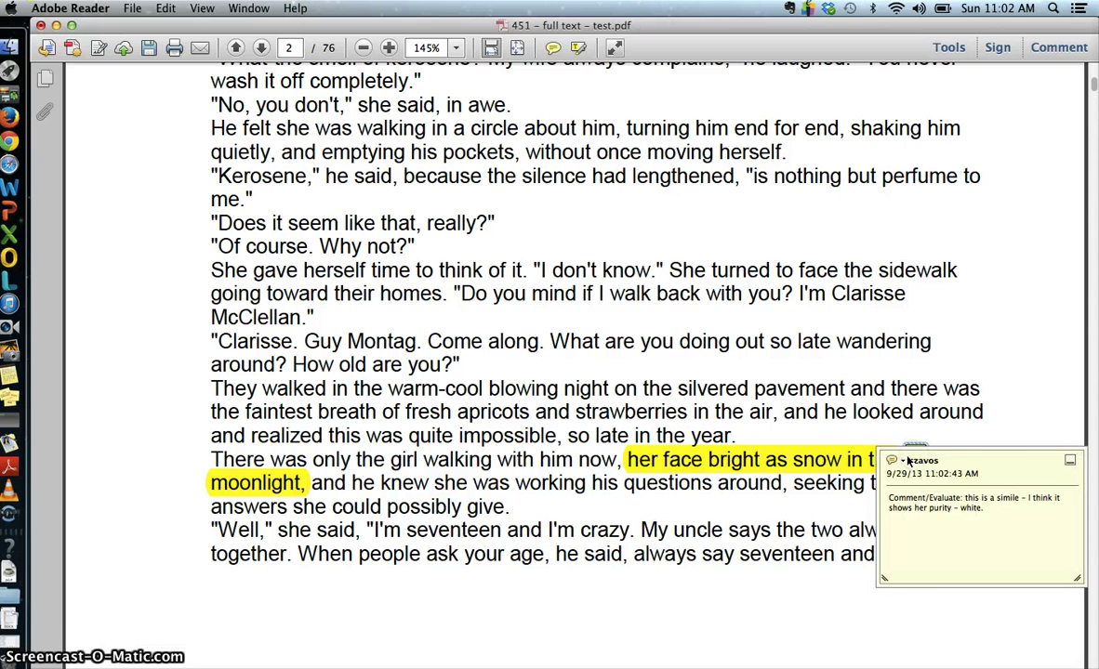
{"action": "left_click", "coordinate": [1070, 461]}
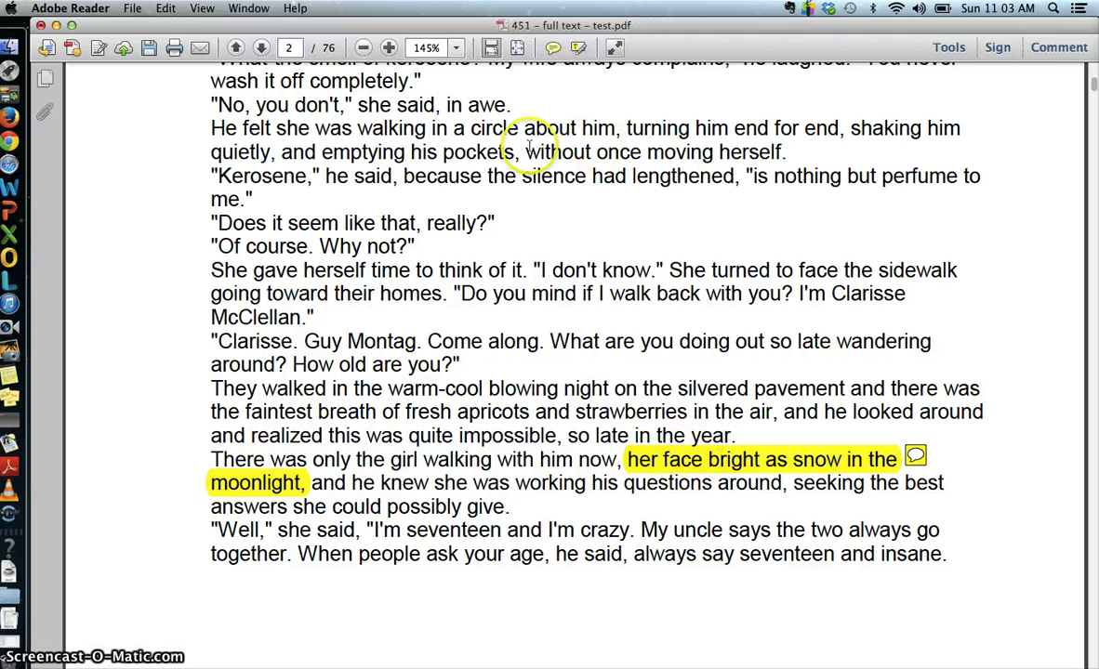
Save the annotated PDF with the new highlight and note
{"action": "left_click", "coordinate": [135, 8]}
{"action": "left_click", "coordinate": [149, 88]}
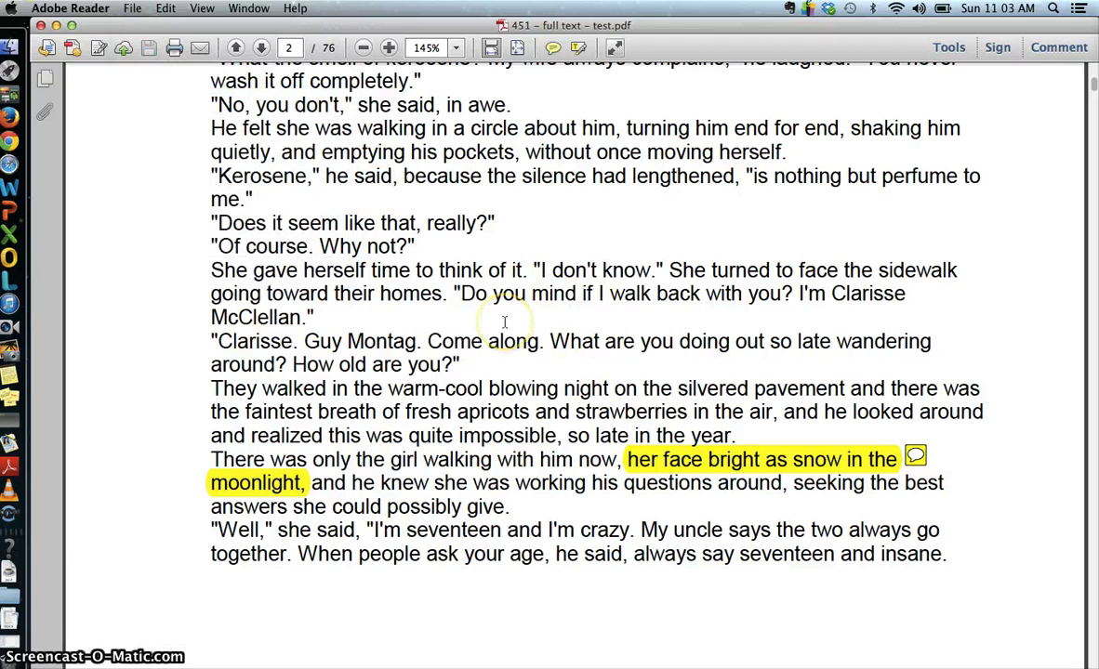
{"action": "scroll", "coordinate": [505, 322], "scroll_direction": "down", "scroll_amount": 4}
{"action": "scroll", "coordinate": [505, 322], "scroll_direction": "up", "scroll_amount": 2}
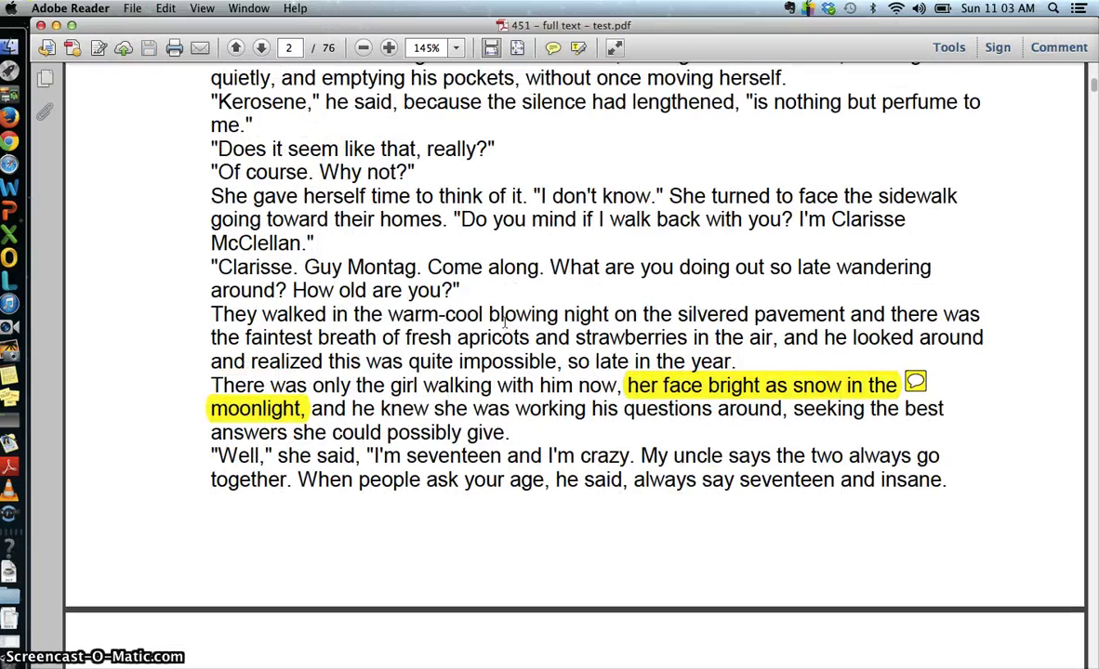